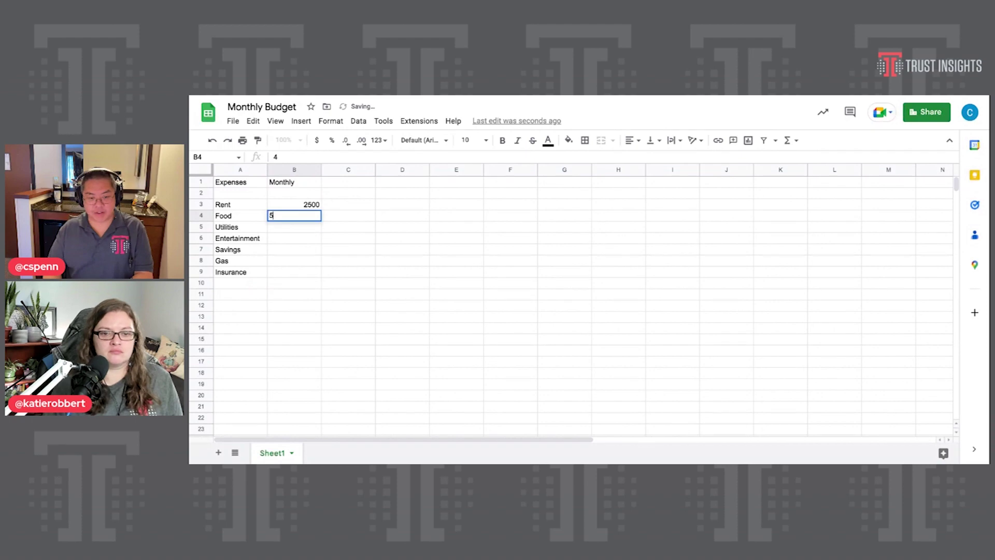
- Complete the 500 entry for Food, then enter monthly amounts of 300 for Utilities and 100 for Entertainment in column B
key("Return")
type("300")
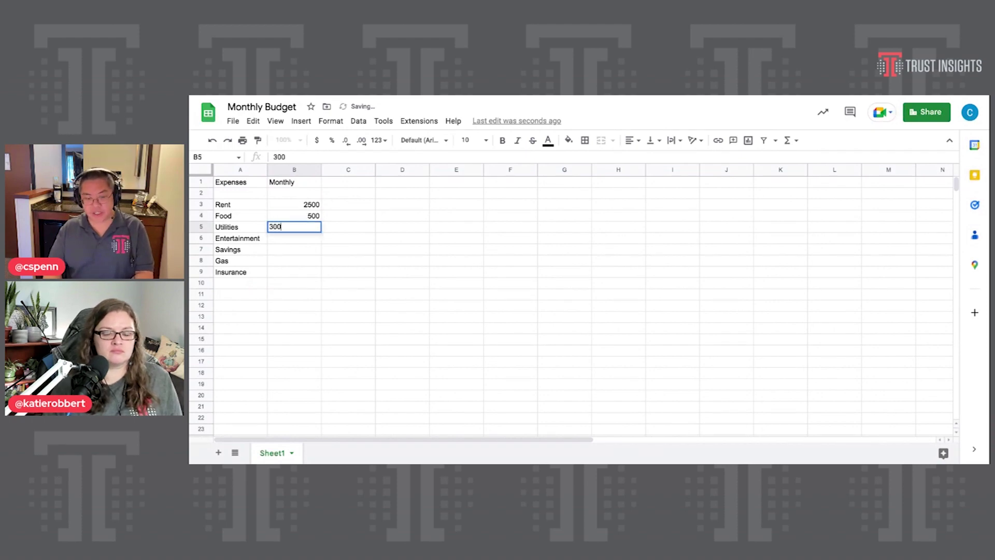
key("Return")
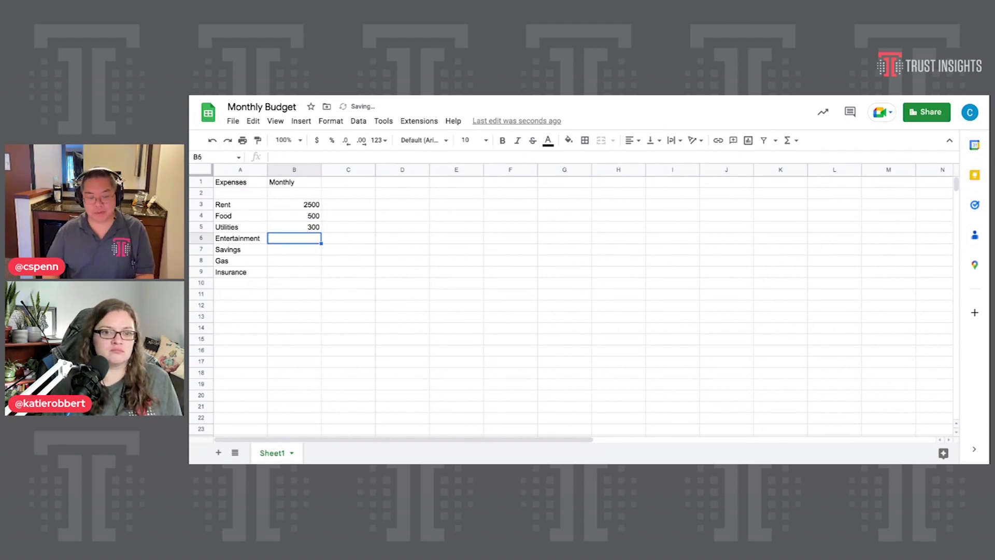
type("100")
key("Return")
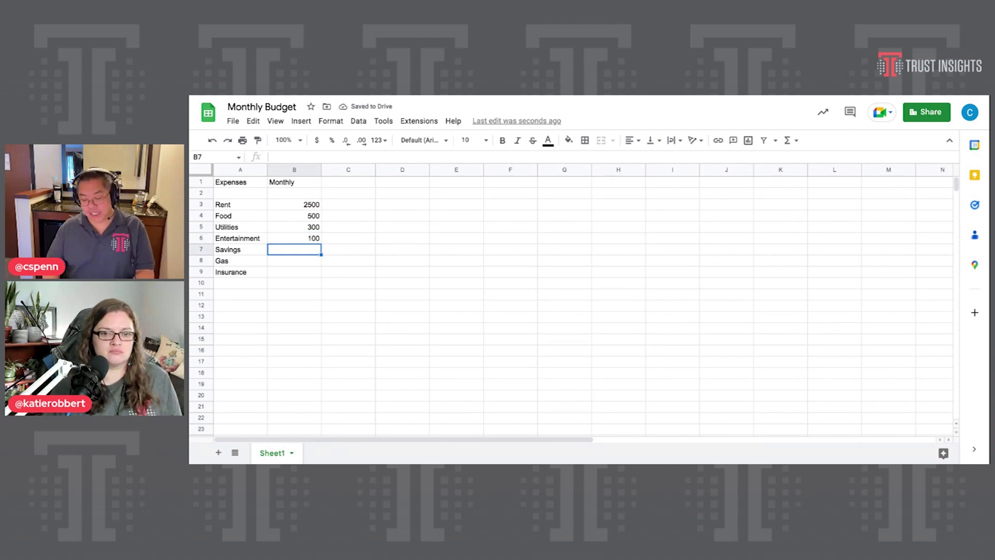
- Enter monthly amounts of 150 for Savings, 200 for Gas, and the formula =6000/12 for Insurance
type("150")
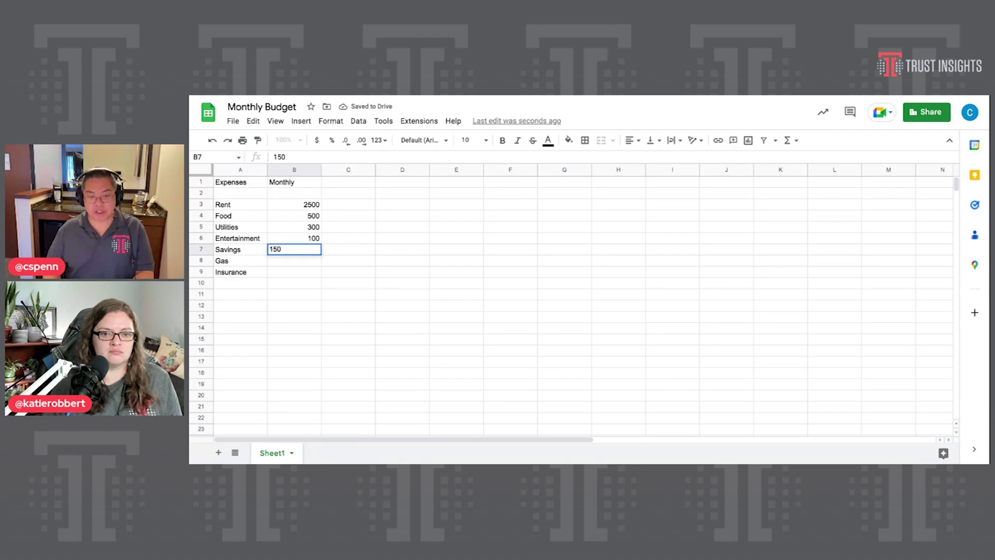
key("Return")
type("200")
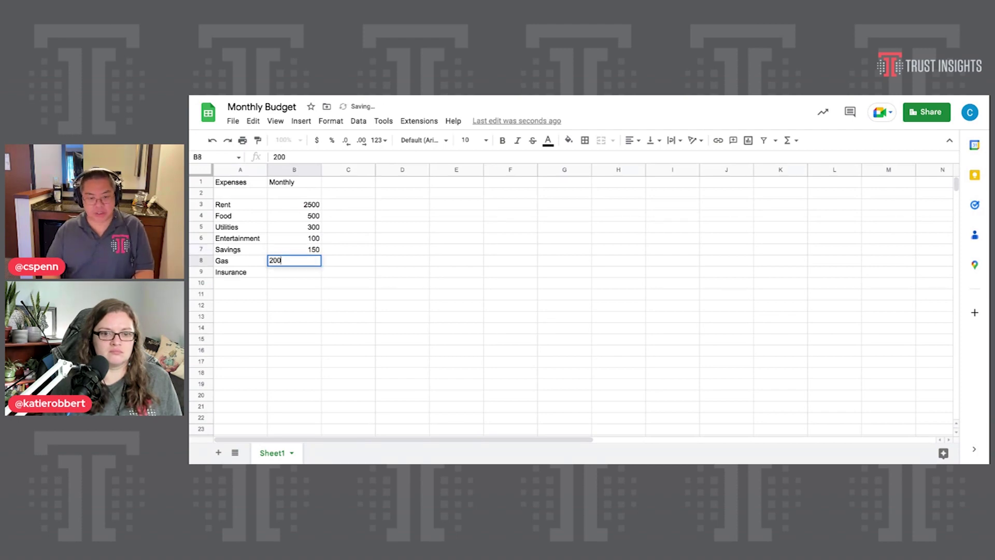
key("Return")
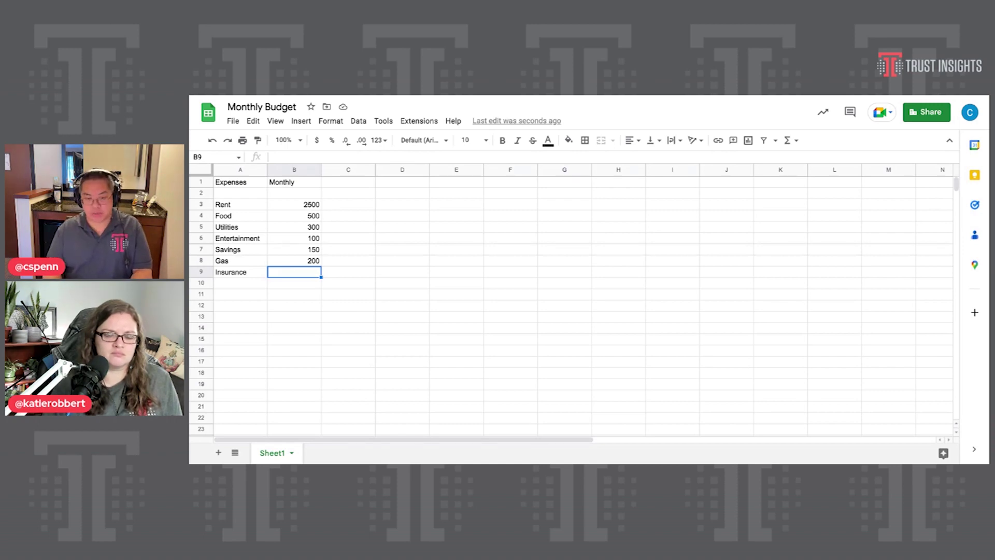
type("=6000/12")
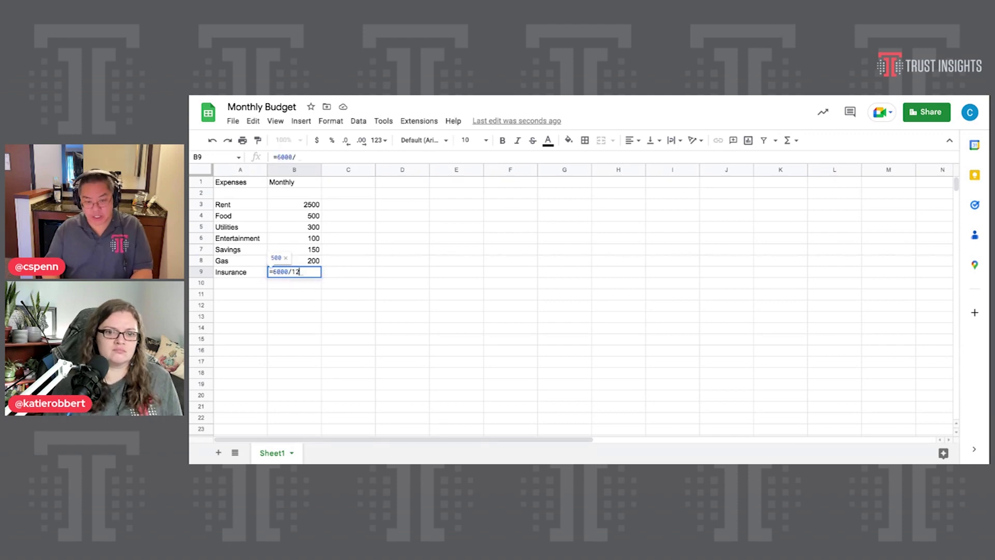
key("Return")
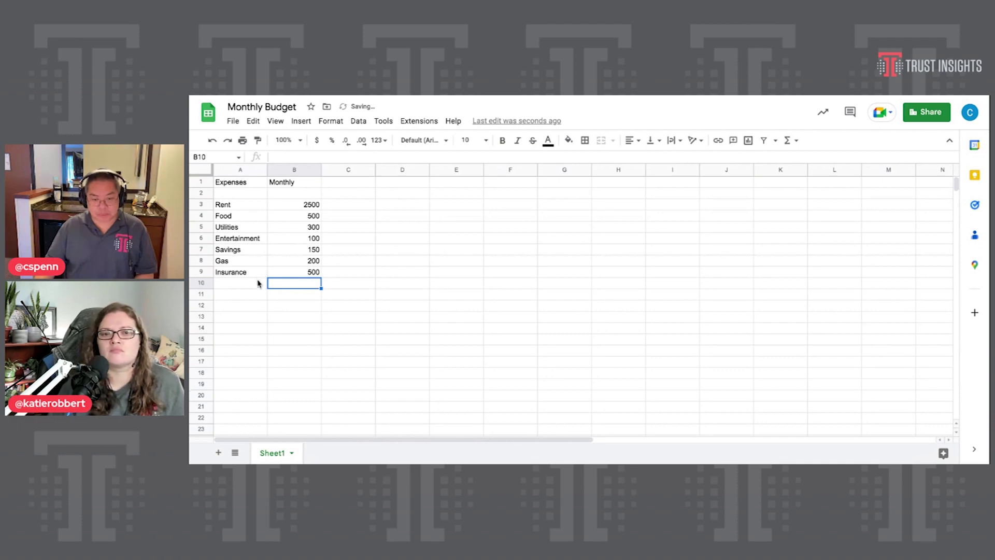
- Add a Total row in row 11 that sums the monthly expenses in B3:B9
left_click(259, 295)
type("Total")
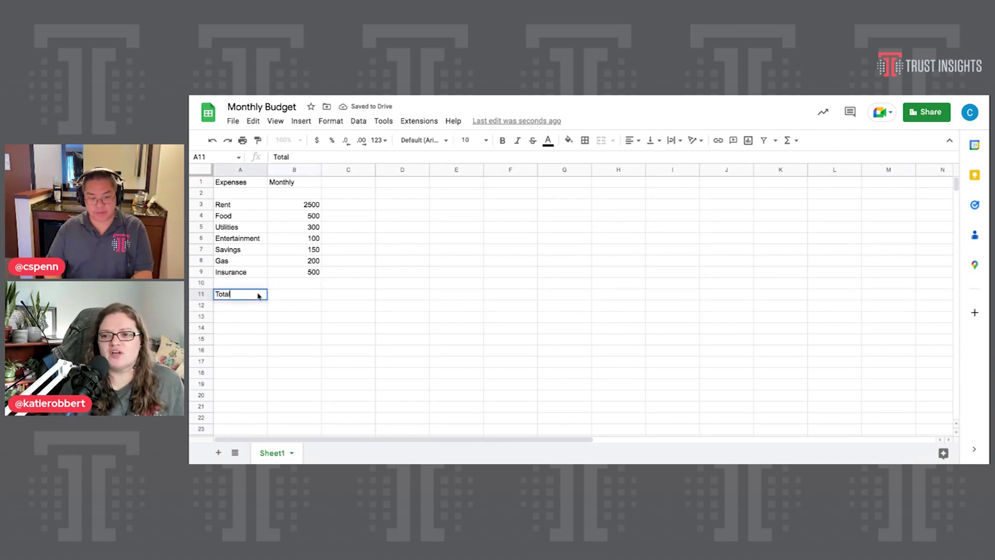
key("Tab")
type("=sum(B4:B9)")
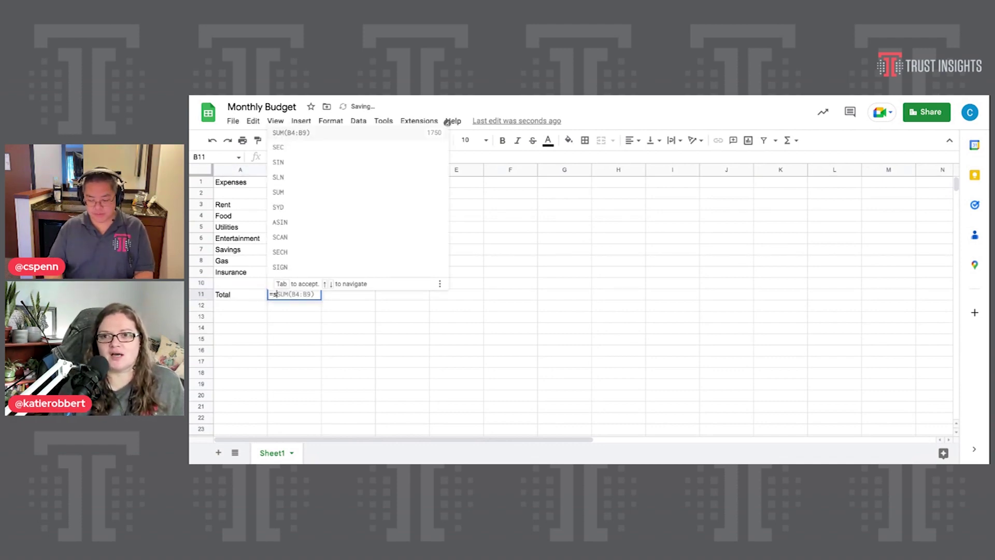
key("BackSpace")
left_click_drag(304, 204, 293, 275)
key("Return")
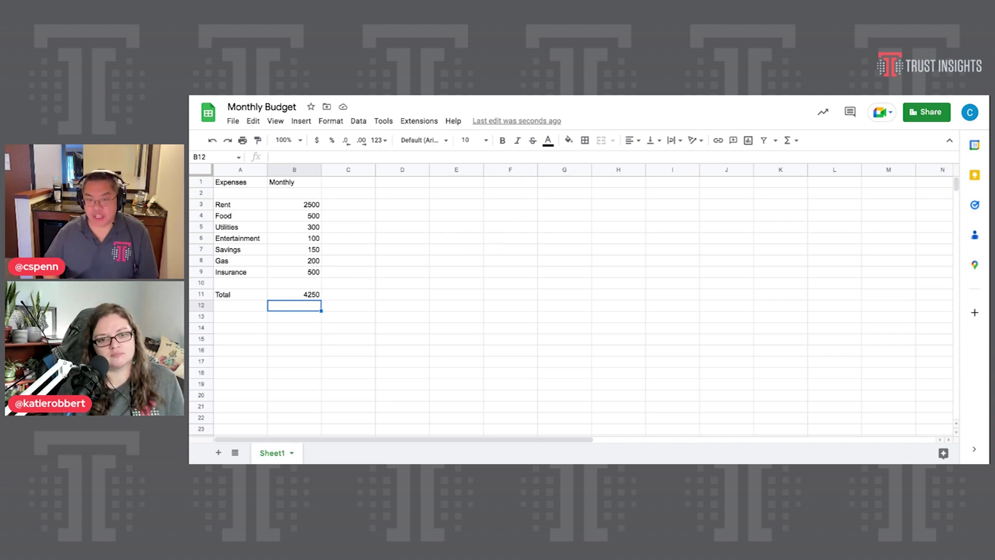
left_click(310, 298)
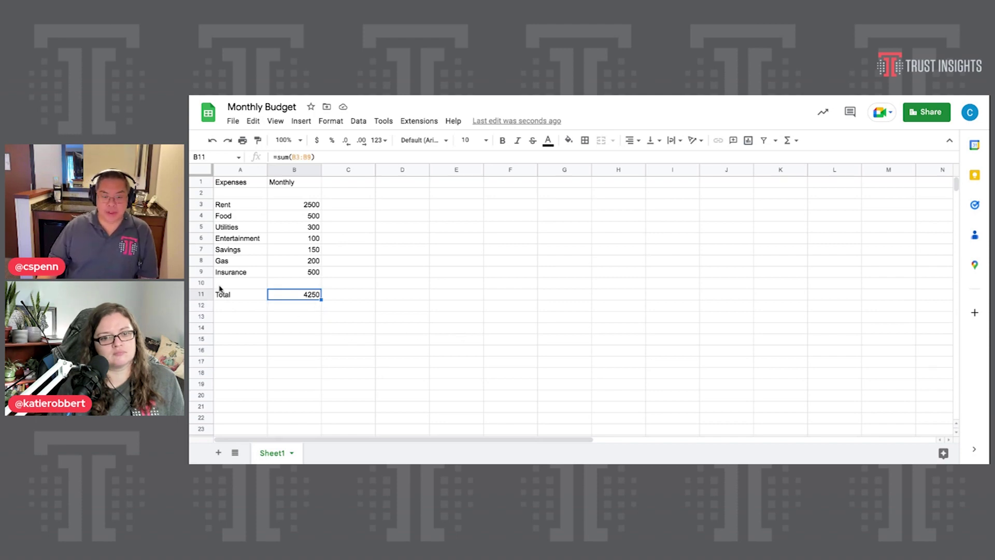
- Label A13 "10% Emergency" and calculate B13 as the total in B11 multiplied by 1.1
left_click(242, 318)
type("10% Emergency")
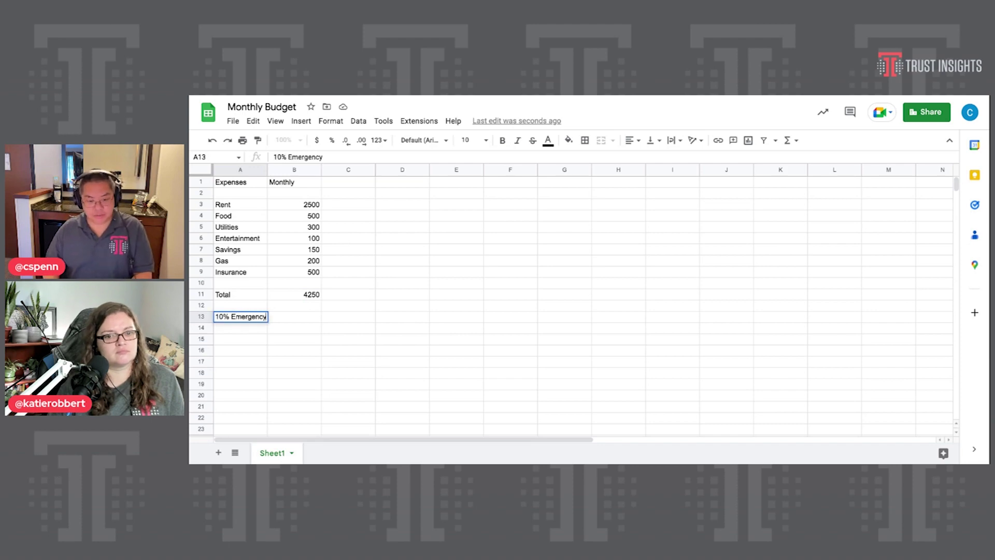
key("Tab")
type("=")
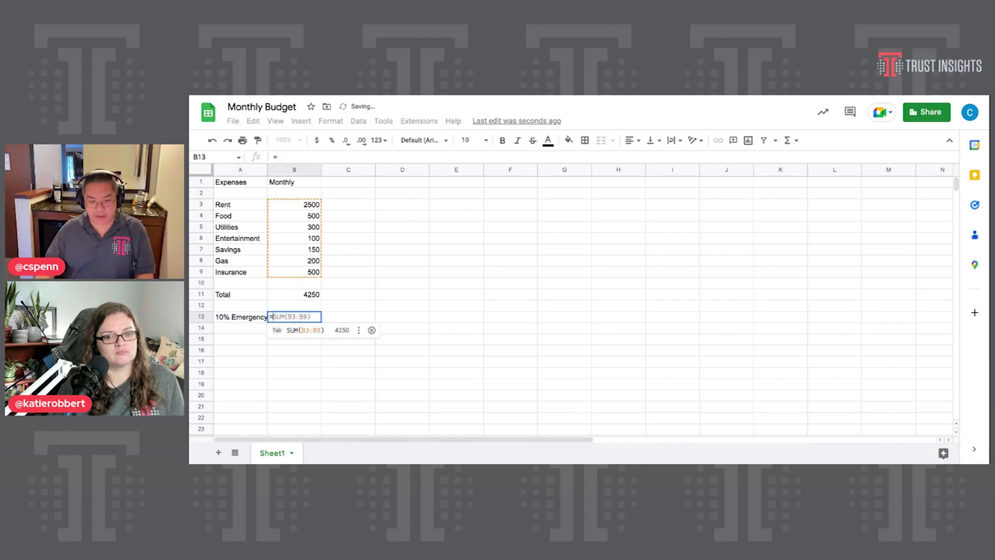
left_click(307, 294)
type("*1.1")
key("Return")
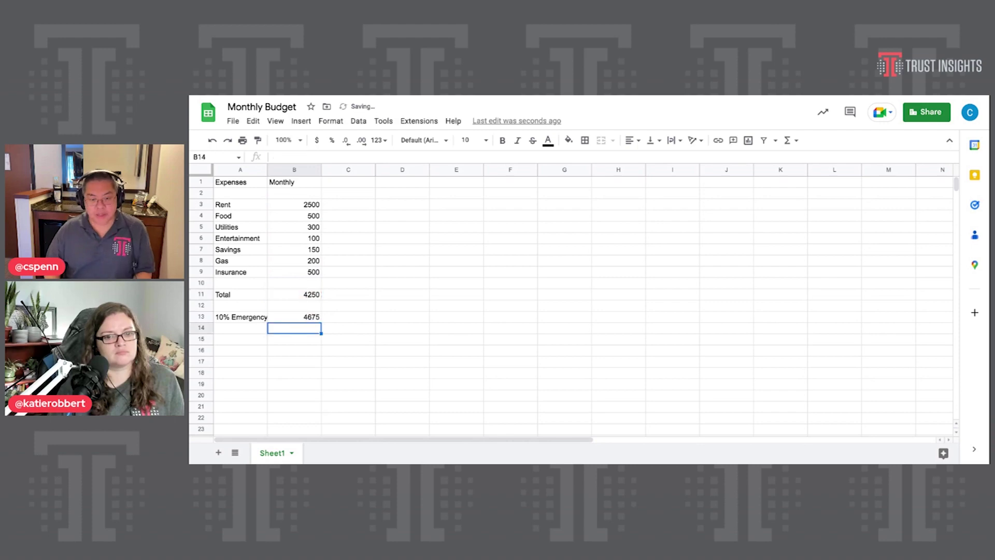
- Widen column A to fit the 10% Emergency label, with cell A15 selected for the next entry
left_click(294, 339)
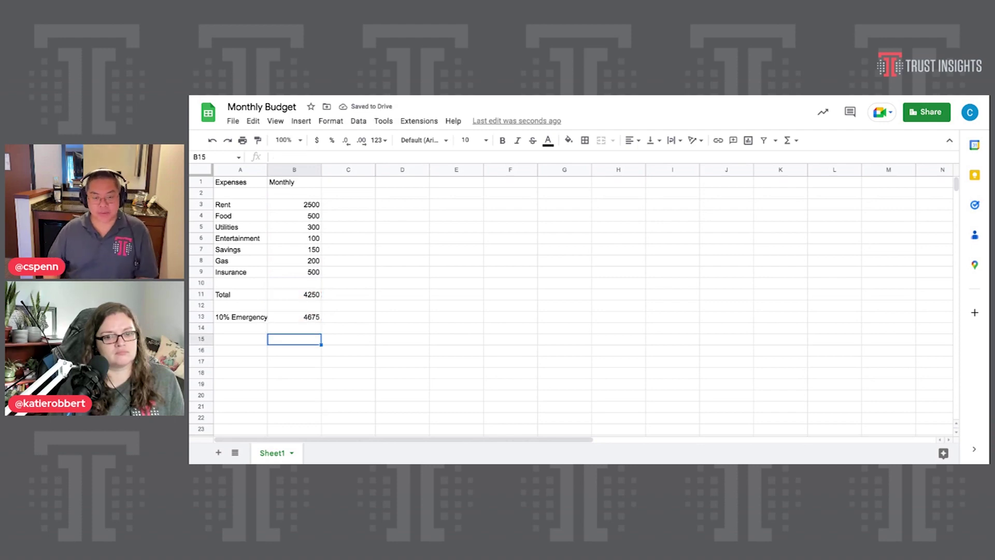
left_click(240, 339)
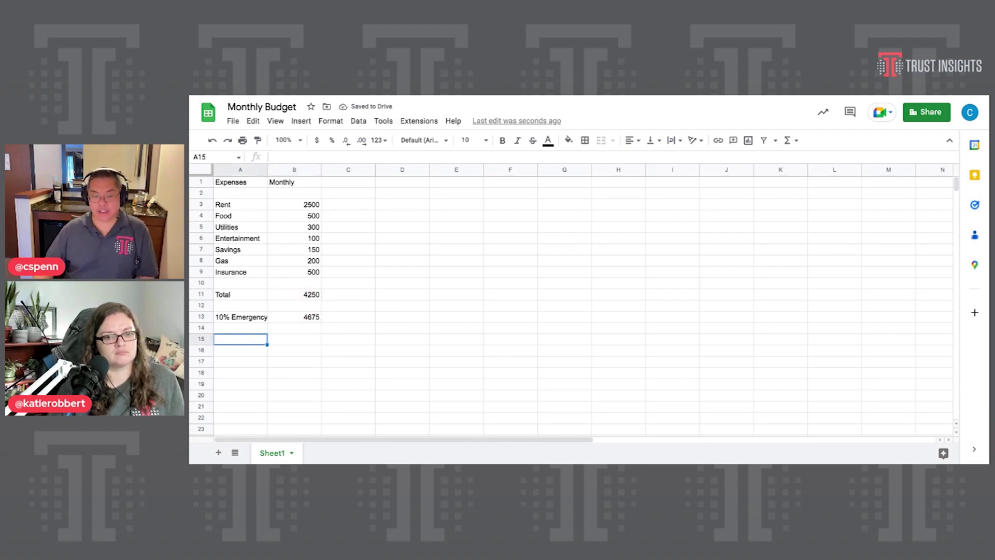
left_click_drag(268, 170, 278, 169)
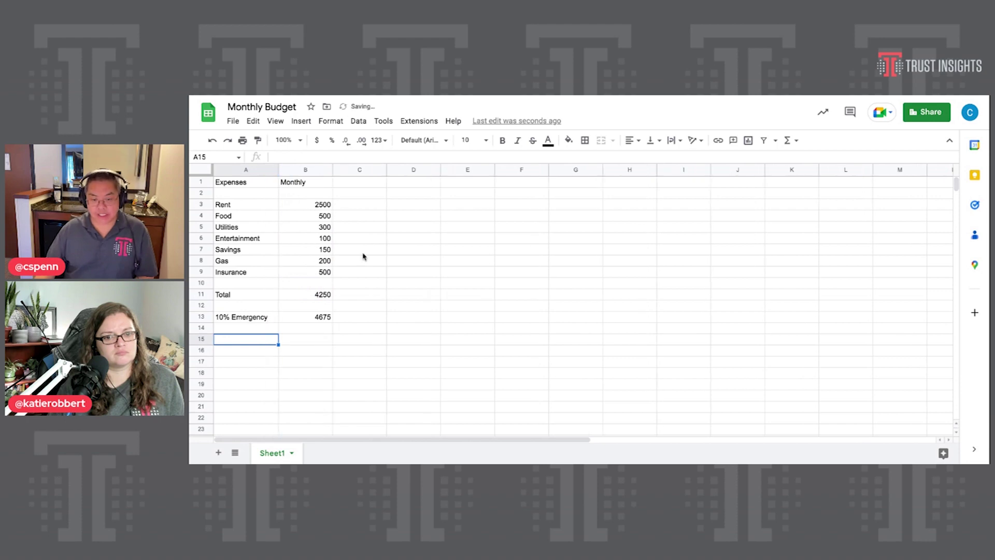
- Label A15 "Annual salary after taxes" and calculate B15 as B13 multiplied by 12
type("Annual salary after tax")
key("Tab")
type("=")
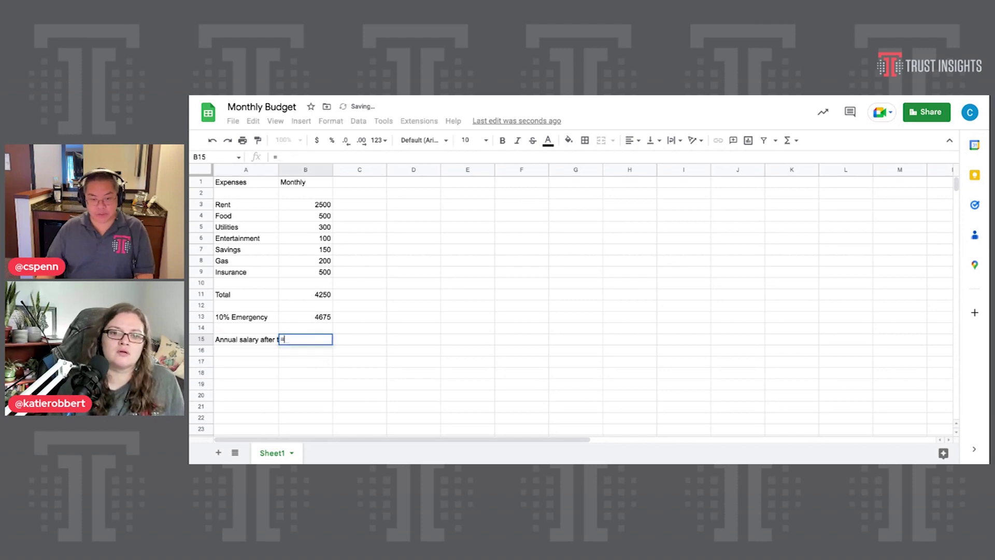
left_click(314, 316)
type("*")
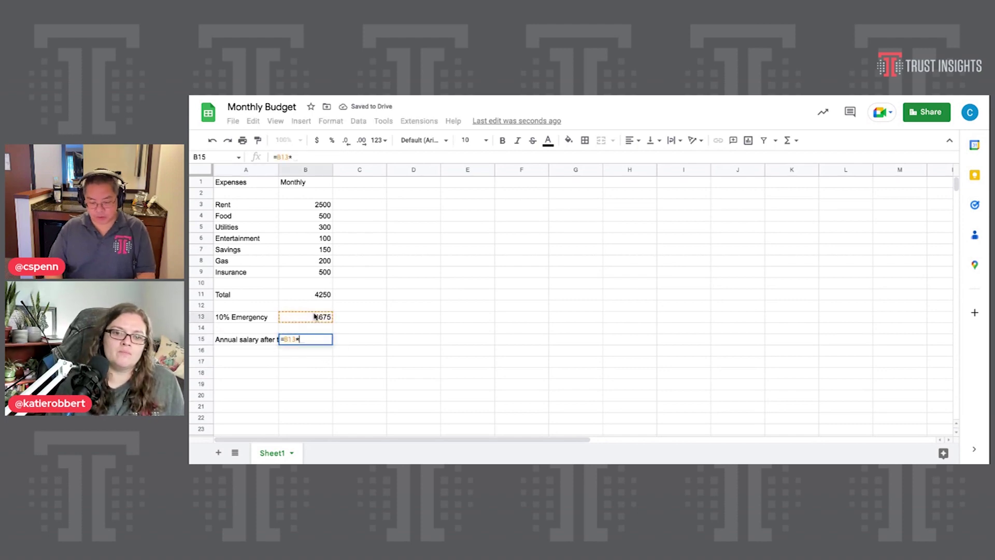
type("12")
key("Return")
key("Up")
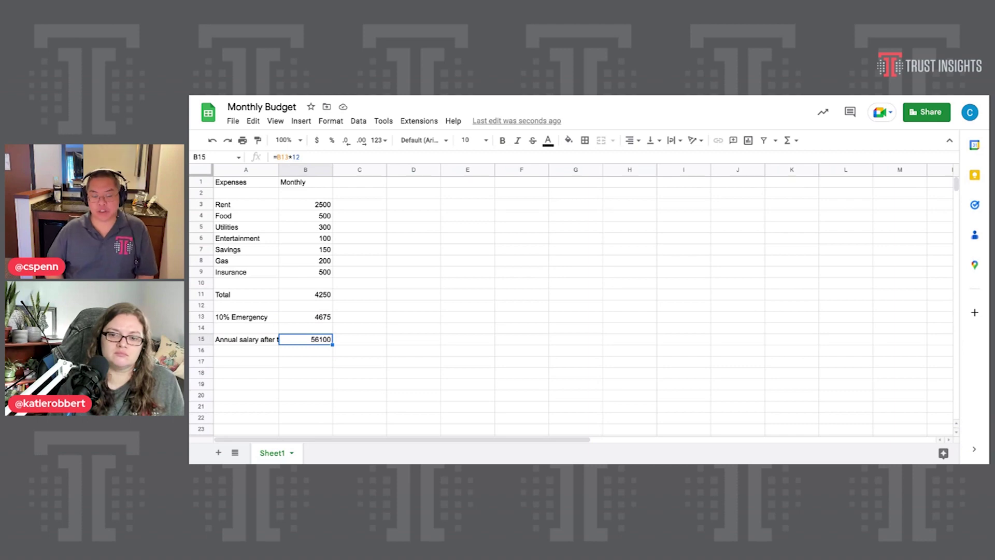
- Widen column A further and add the tax labels Federal in A17 and State in A18
left_click(245, 350)
left_click(245, 362)
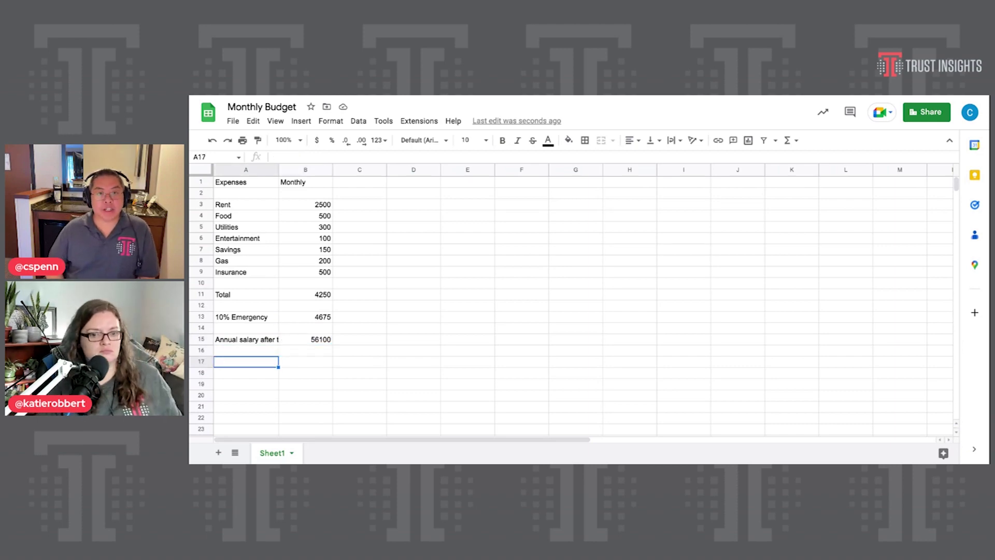
left_click_drag(279, 169, 290, 169)
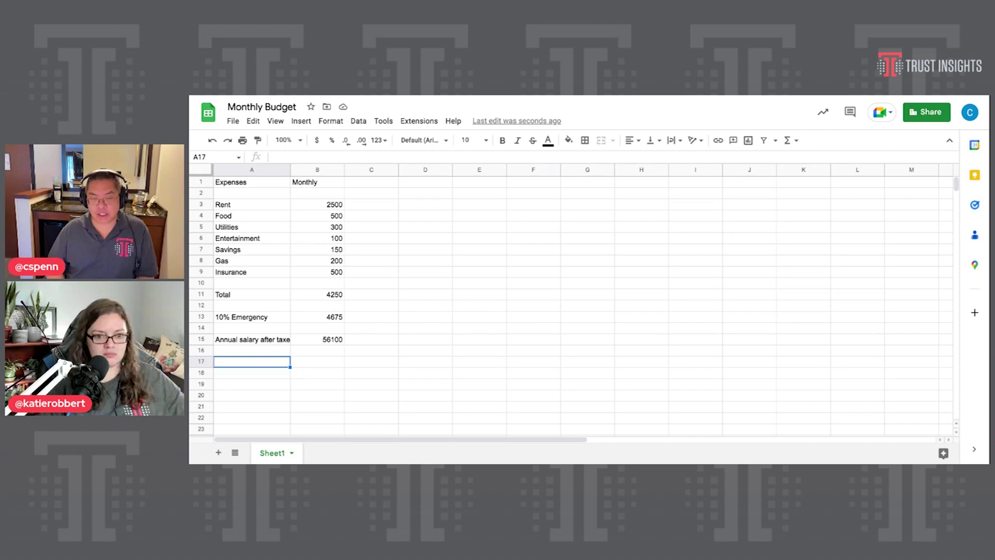
type("Federal")
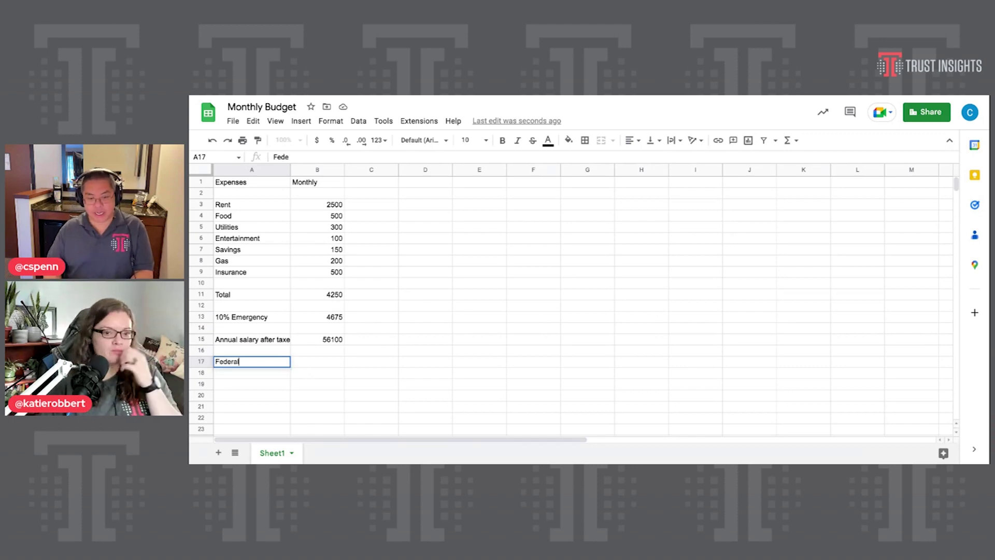
key("Return")
type("State")
- Calculate the State tax in B18 as the annual salary in B15 multiplied by 0.06
left_click(317, 373)
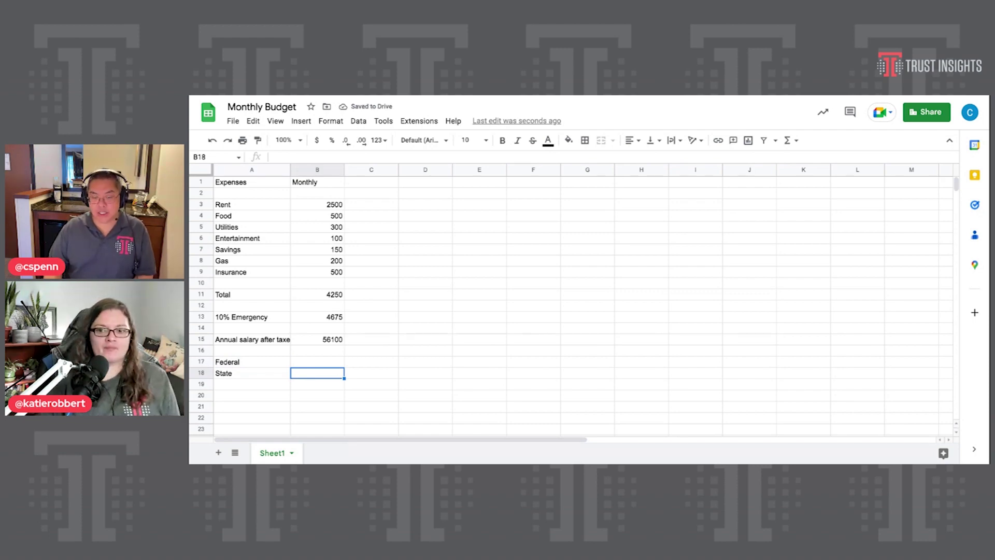
type("=")
left_click(329, 340)
type("*.06")
key("Return")
key("Up")
key("Up")
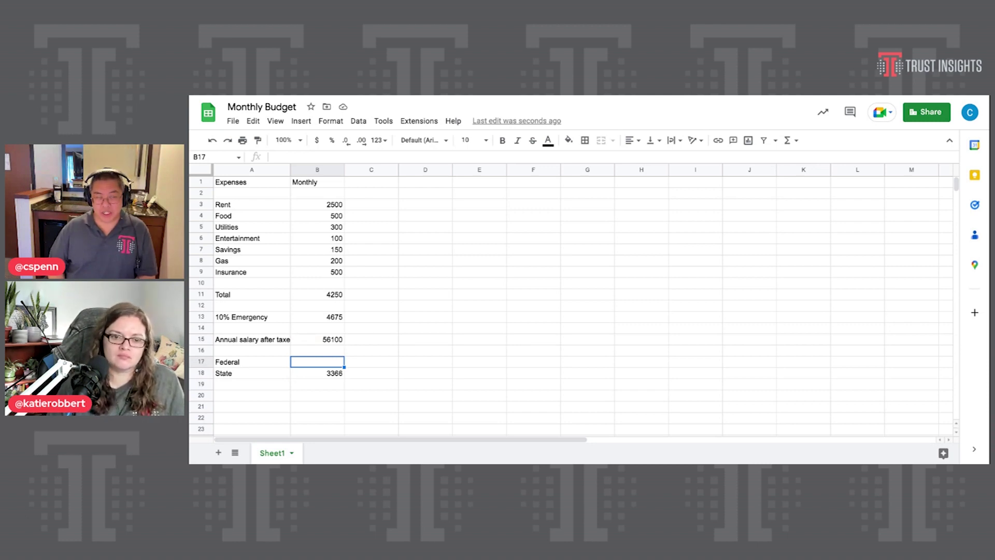
- Calculate the Federal tax in B17 as the annual salary in B15 multiplied by 0.25
type("=")
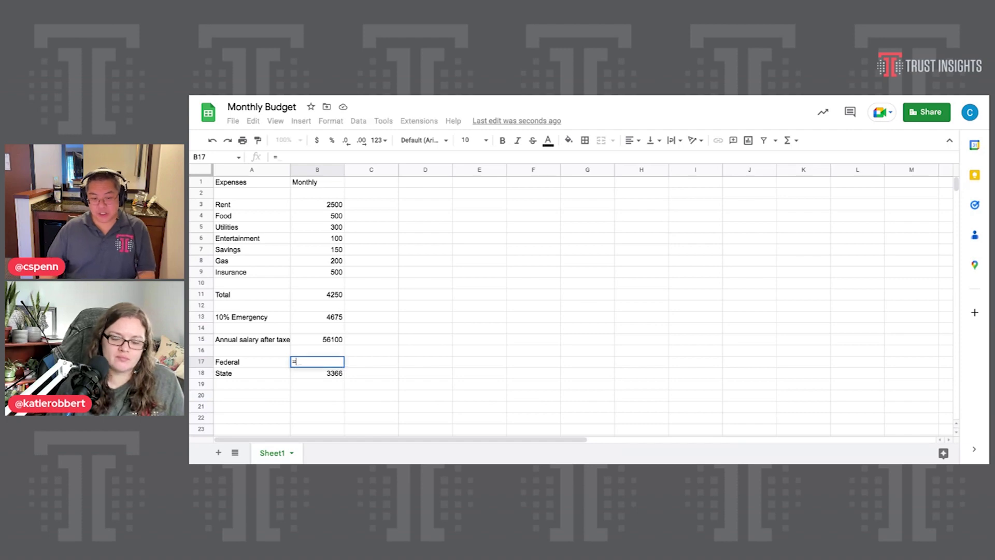
left_click(320, 341)
type("*25")
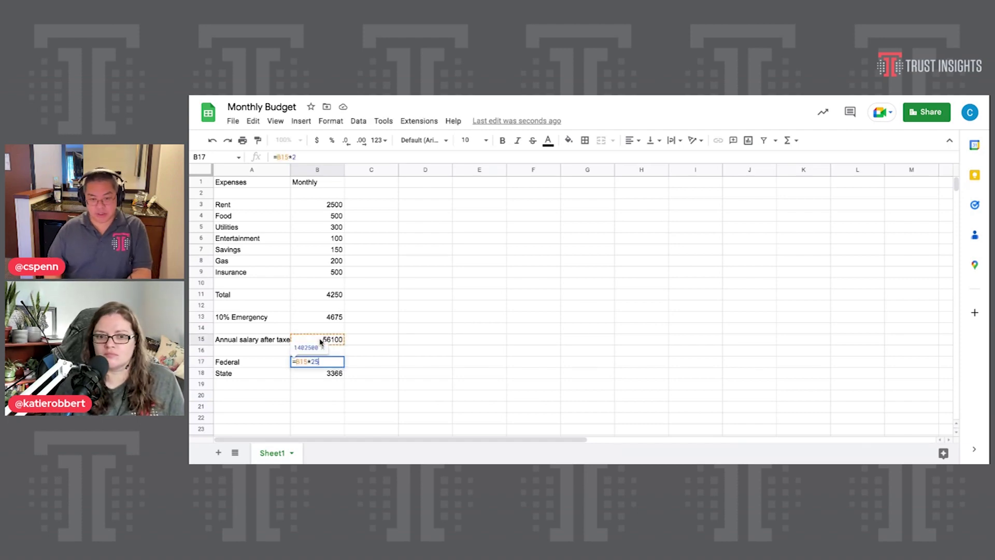
key("BackSpace")
key("BackSpace")
type("0.25")
key("Return")
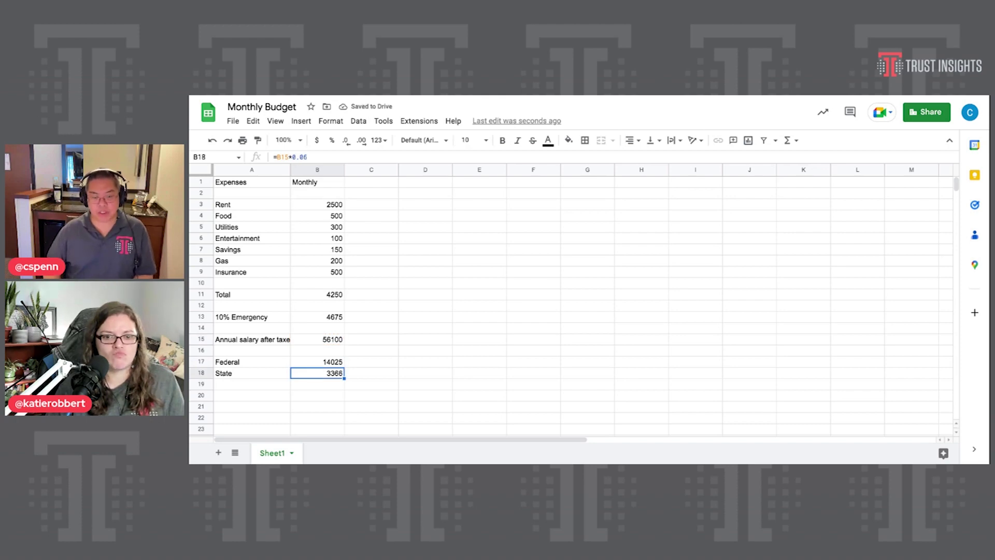
key("Down")
- Label A20 "Target salar" and calculate B20 as the sum of B15:B18
left_click(252, 396)
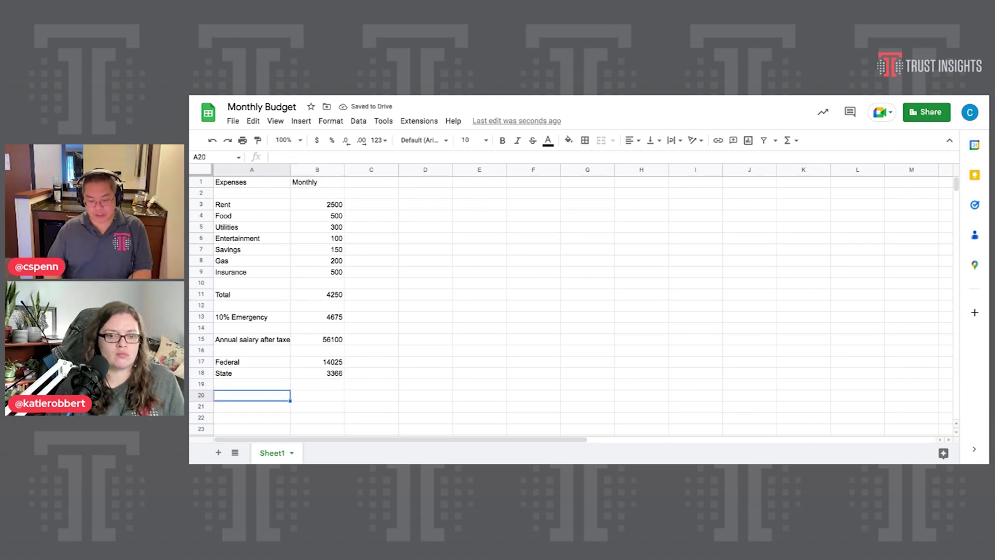
type("Target salar")
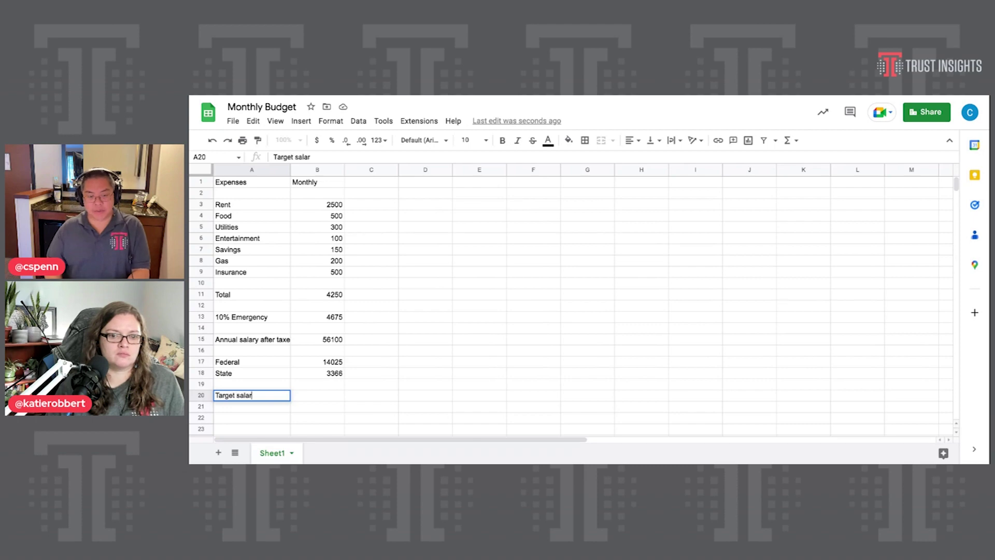
key("Tab")
type("=sum(")
left_click(334, 340)
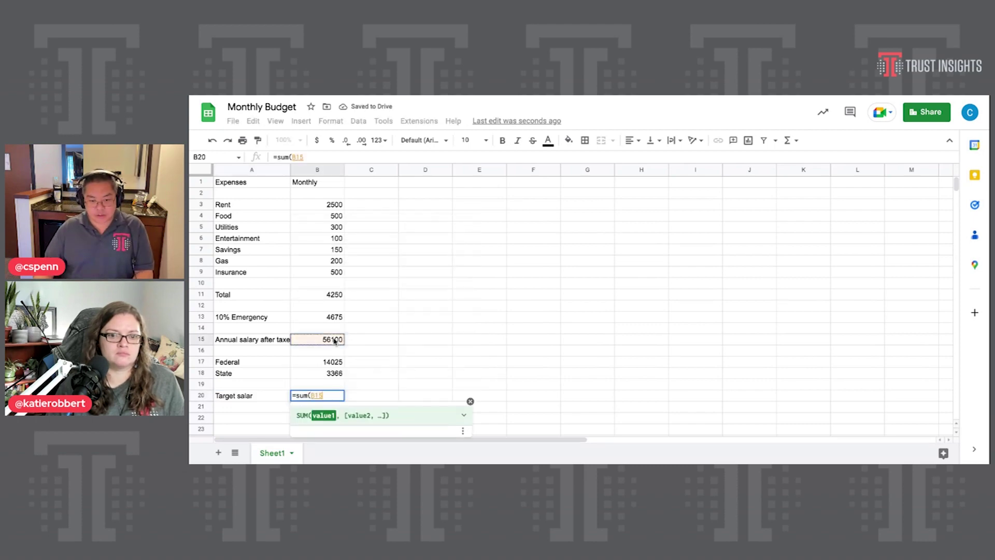
left_click_drag(334, 341, 334, 373)
type(")")
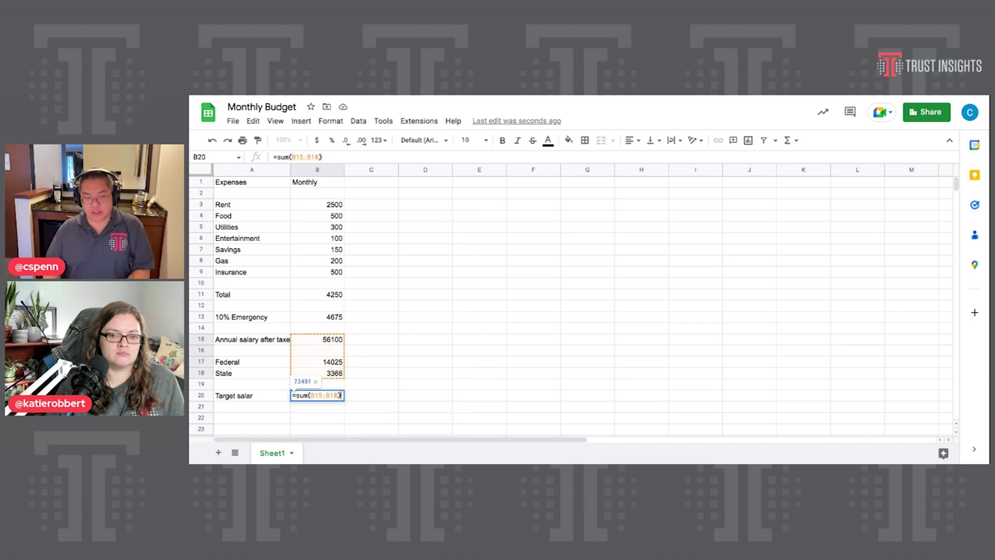
key("Return")
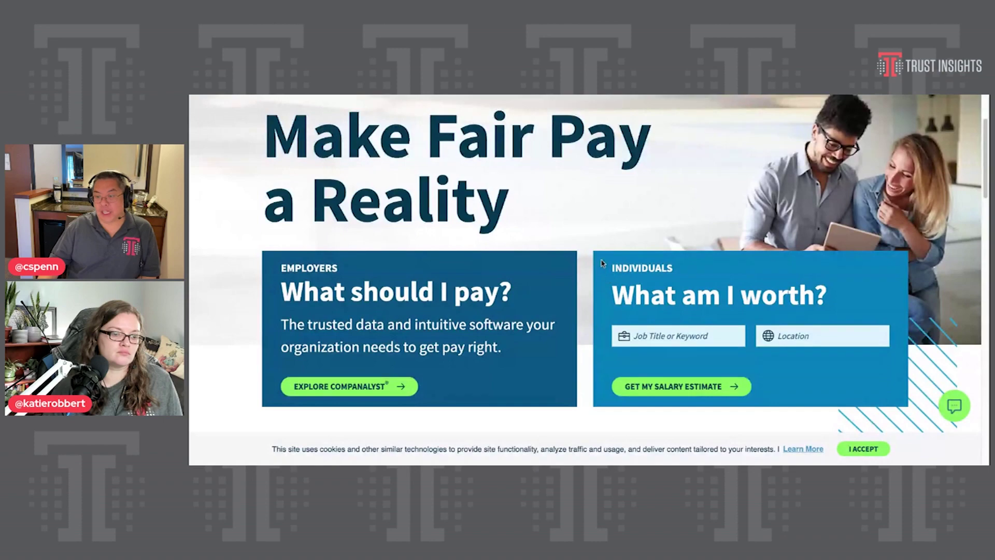
scroll(604, 263, "up", 2)
scroll(602, 256, "down", 3)
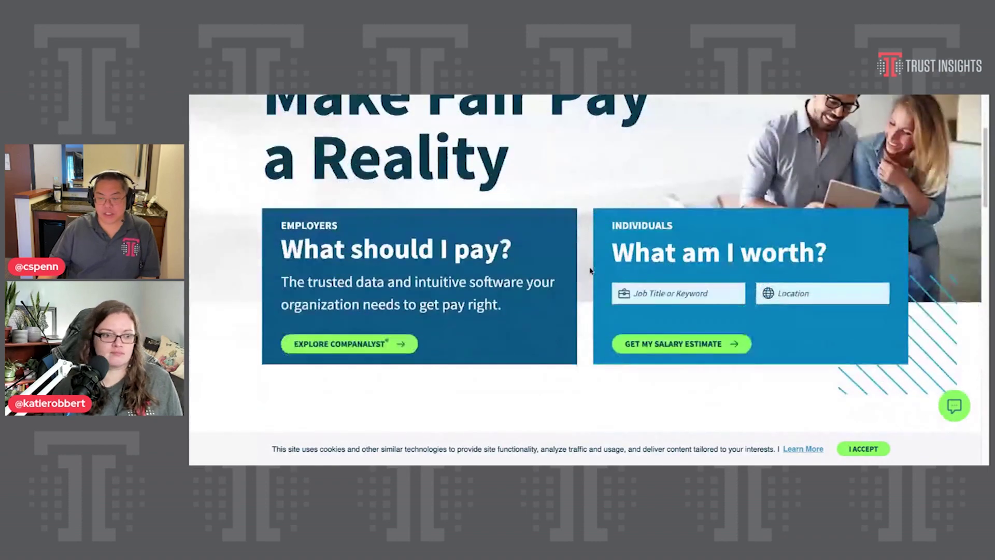
- Request an individual salary estimate for the job title "marketing manager" in Boston, MA
left_click(669, 293)
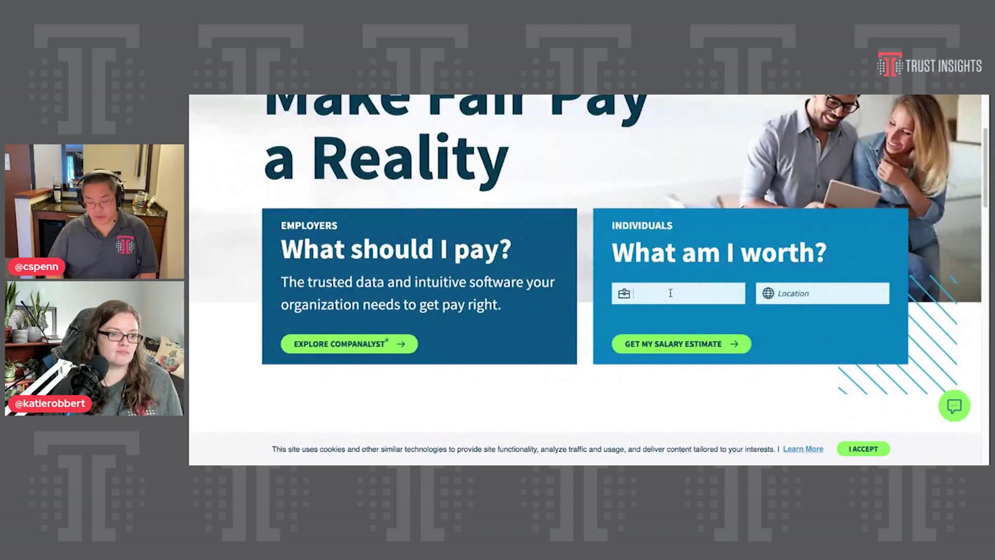
type("marketing manager")
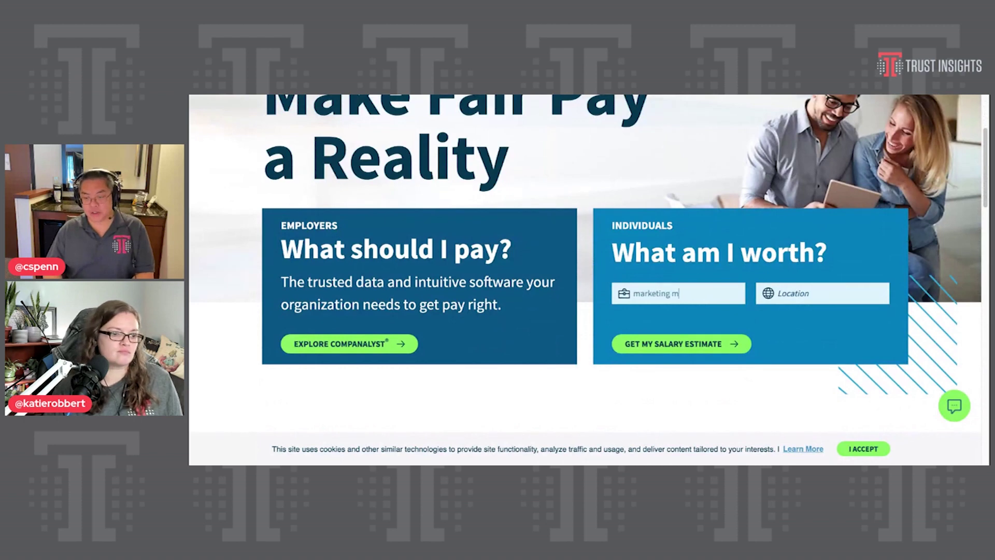
left_click(817, 294)
type("boaston")
key("BackSpace")
key("BackSpace")
key("BackSpace")
key("BackSpace")
key("BackSpace")
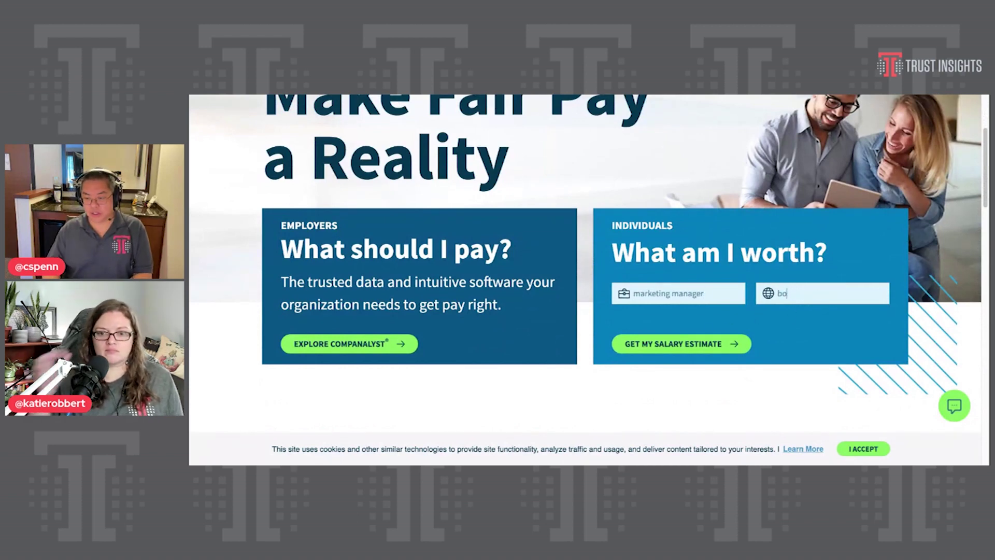
type("ston")
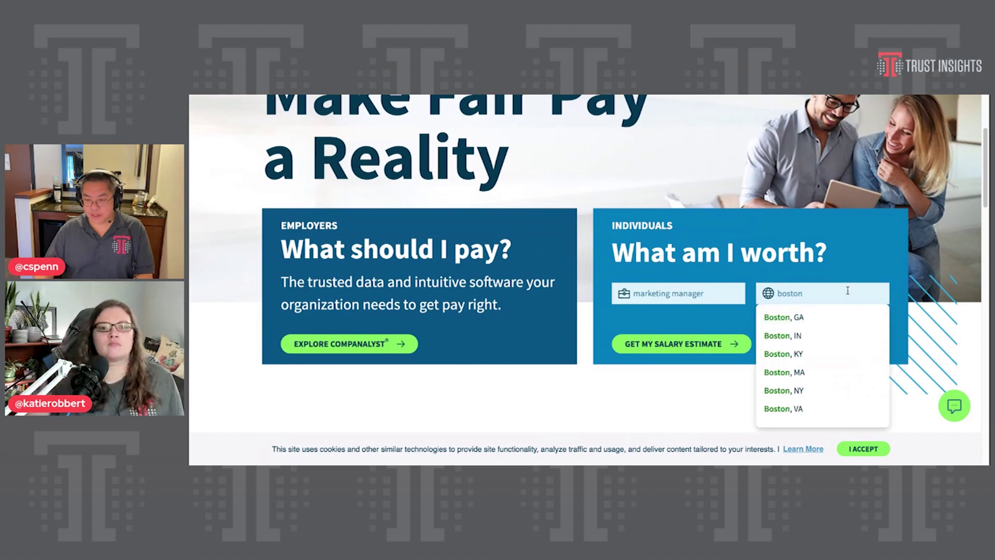
left_click(813, 372)
left_click(694, 343)
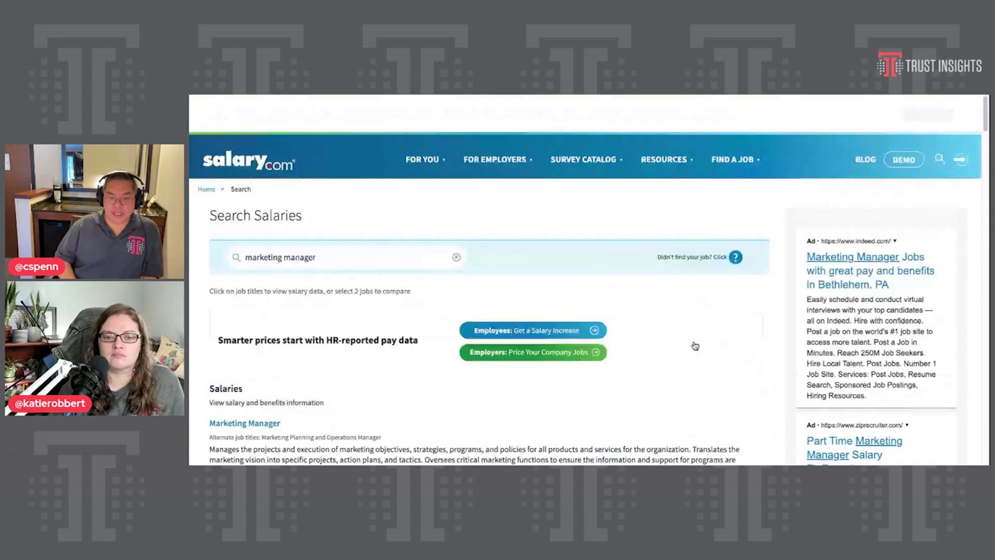
- Open the salary data for the Marketing Manager entry in the salary search results
scroll(647, 337, "down", 3)
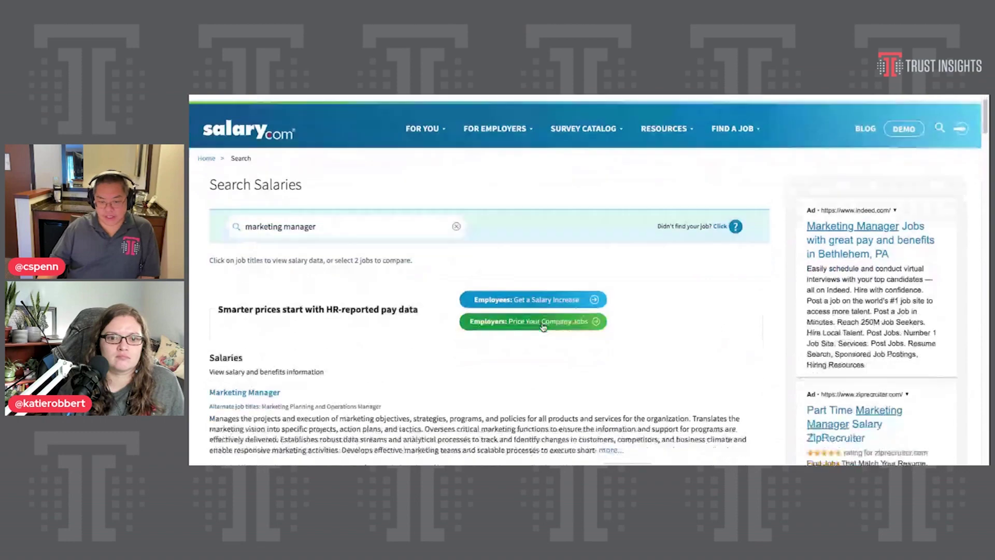
scroll(454, 306, "down", 2)
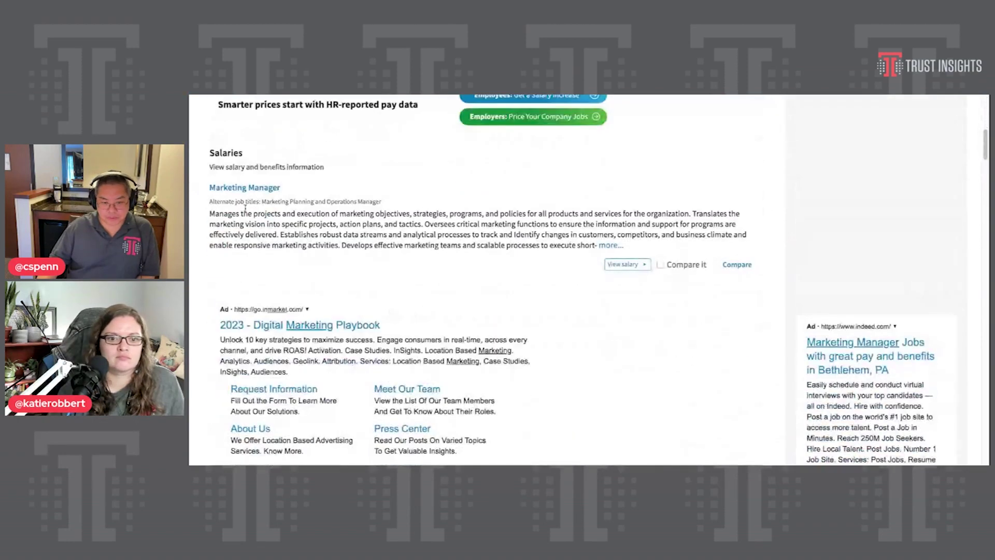
left_click(236, 191)
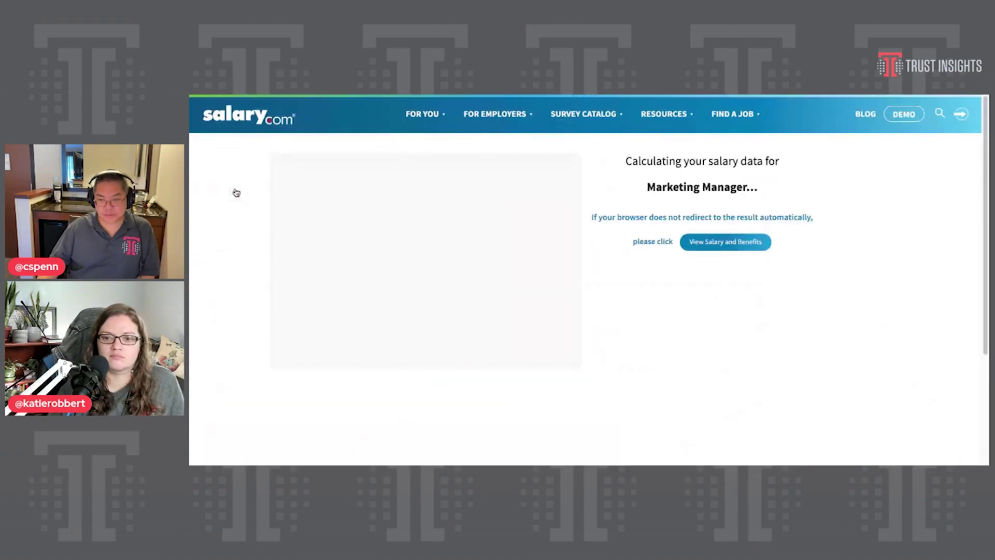